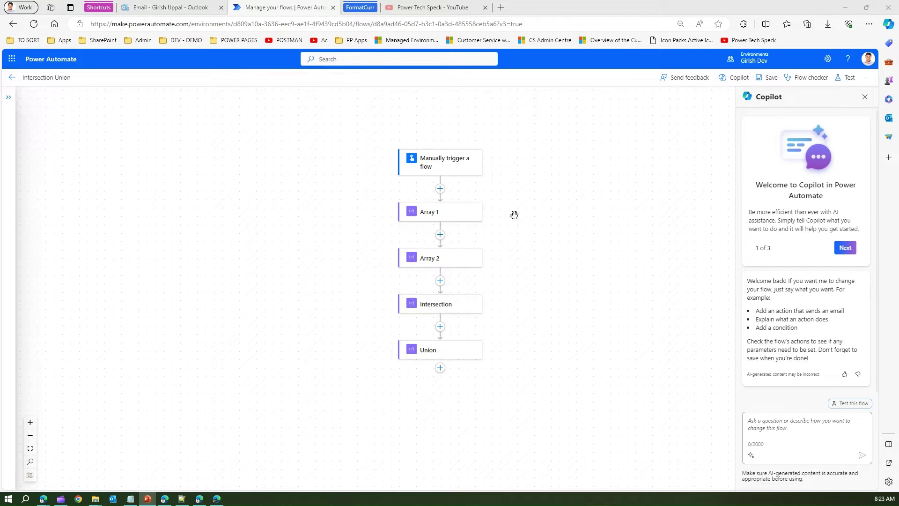
Insert a Scope action directly after the manual trigger and drag Array 1 into it
click(440, 189)
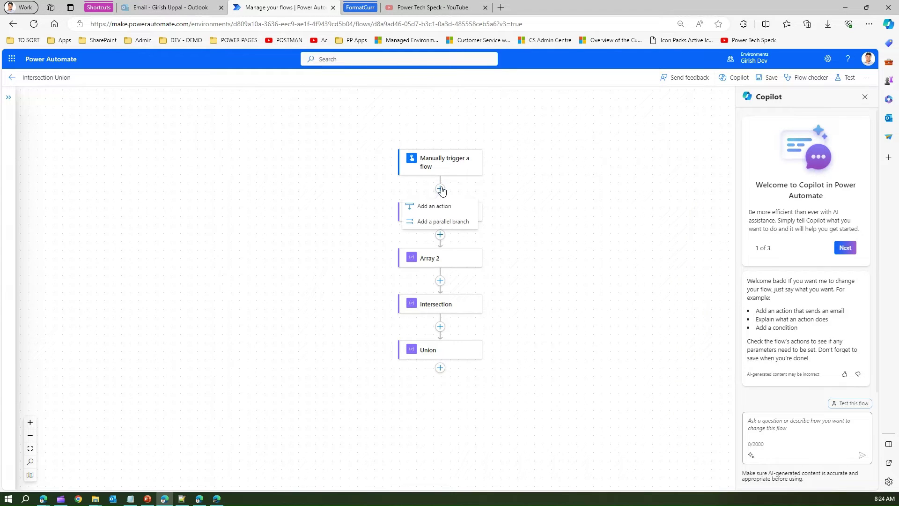
click(441, 206)
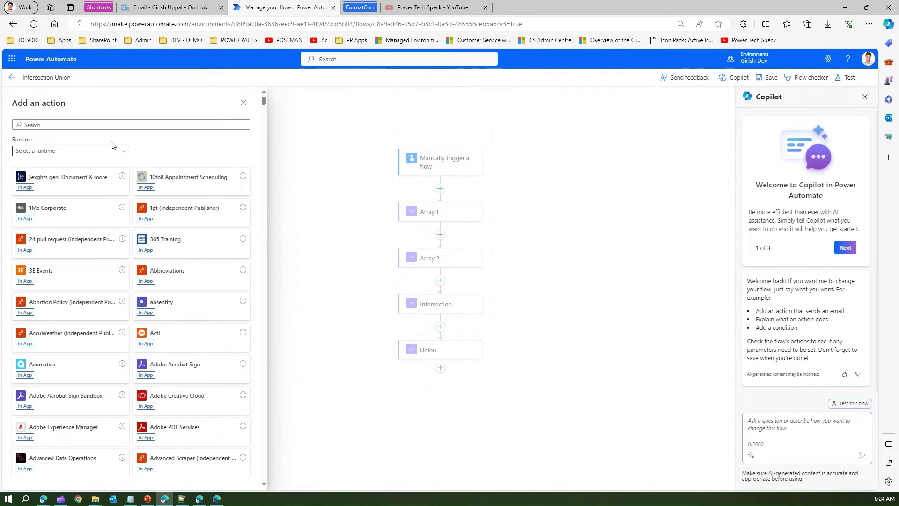
click(107, 125)
text(scope)
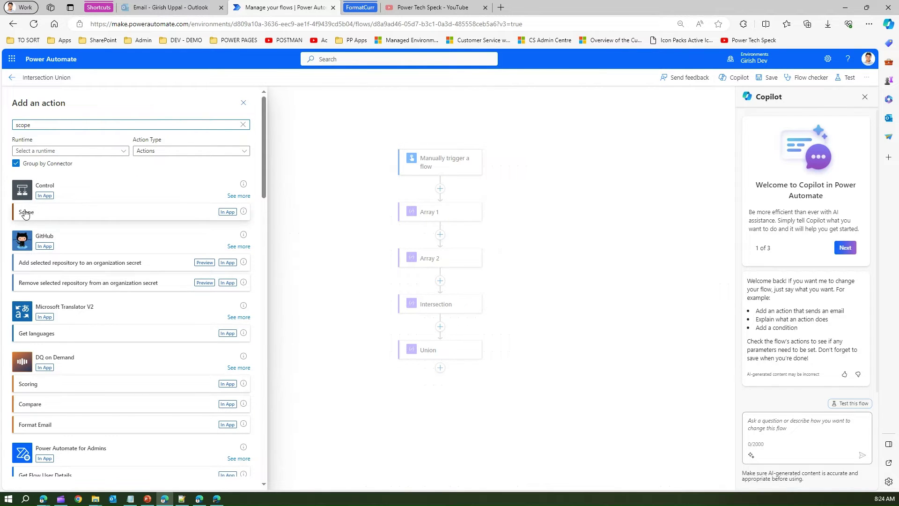
click(201, 213)
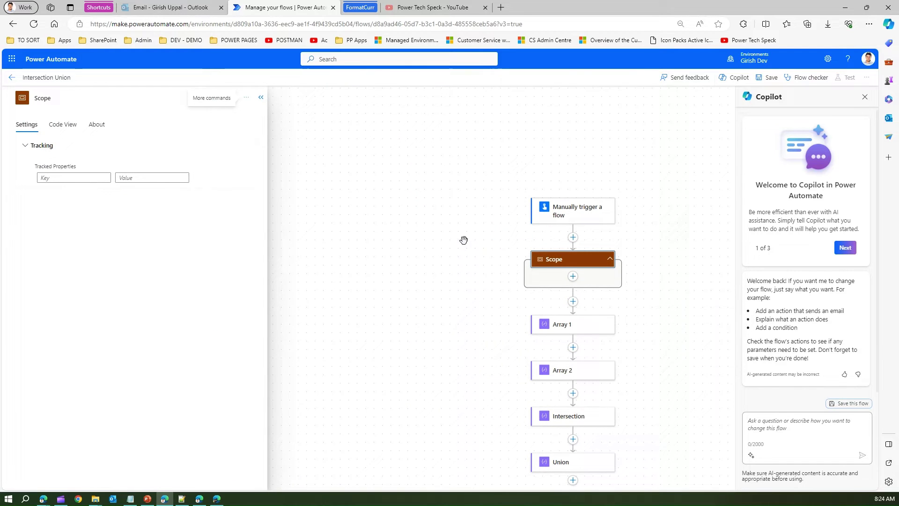
click(865, 96)
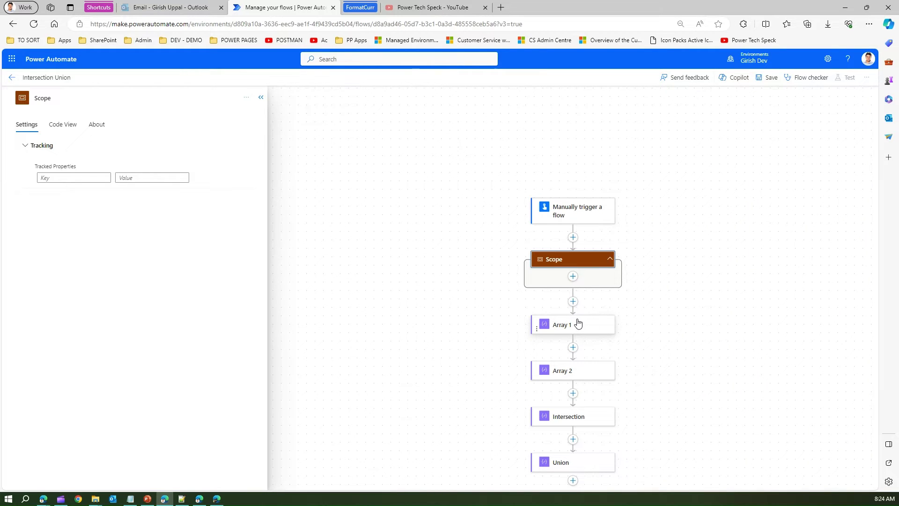
drag(579, 323, 584, 279)
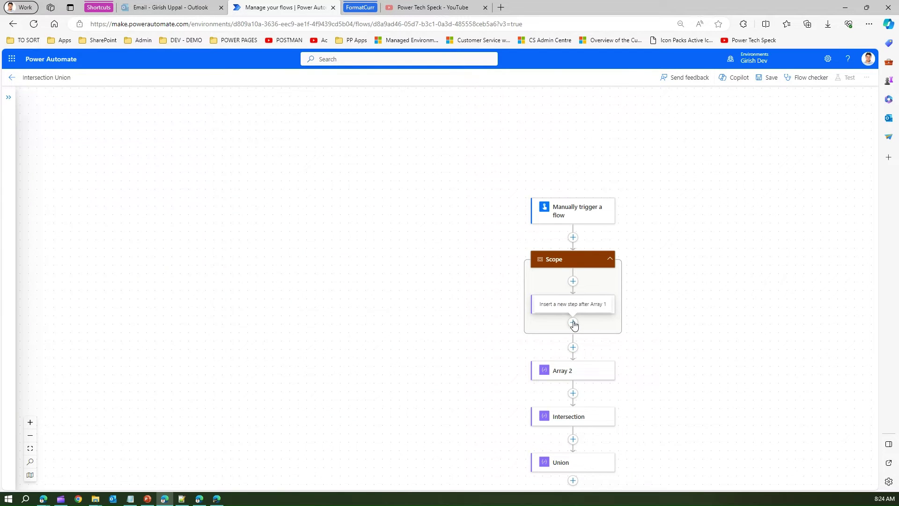
Add an Initialize variable step after Array 1 defining Boolean varBool with initial value true
click(573, 323)
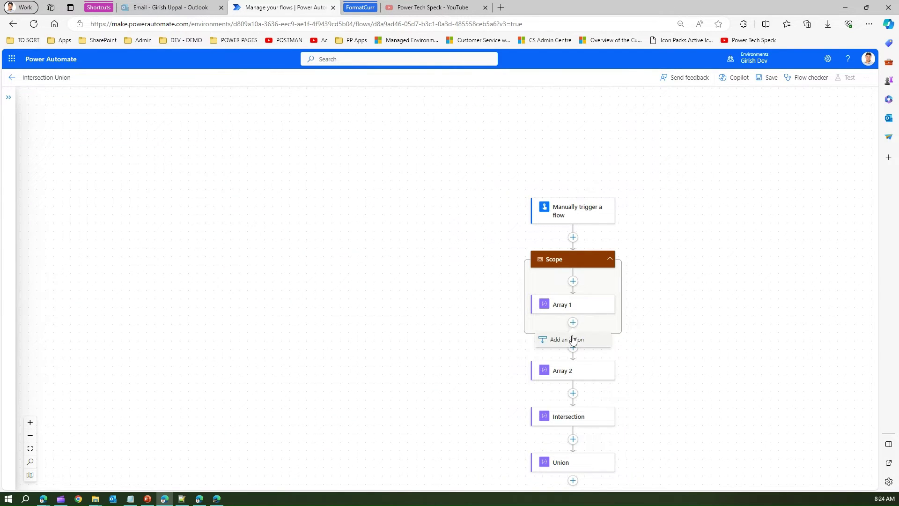
click(573, 340)
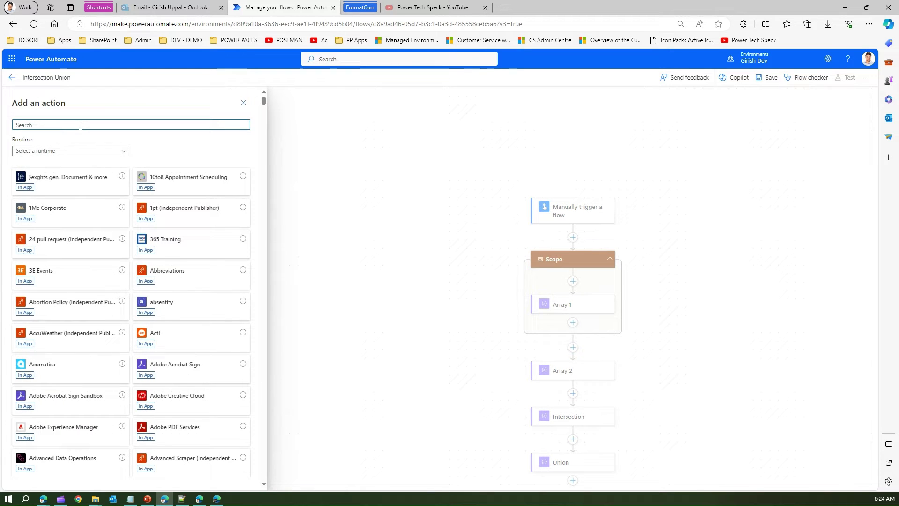
text(initia)
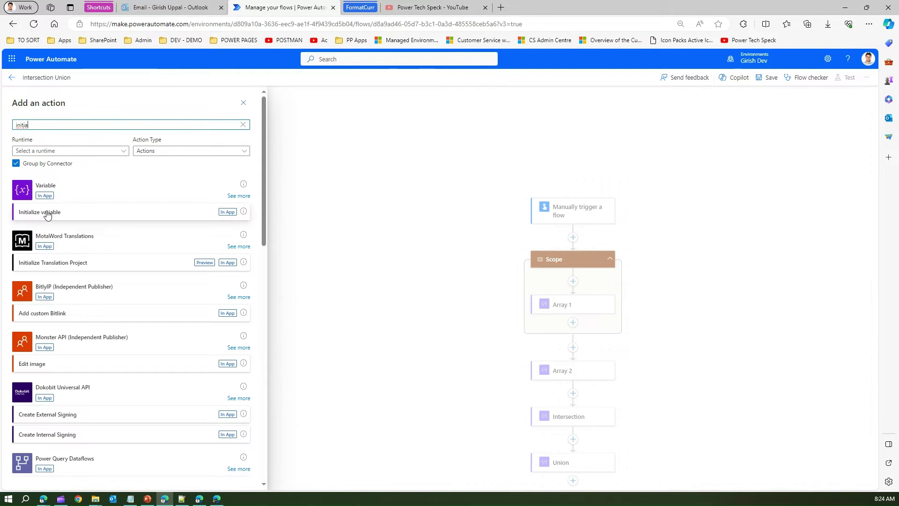
click(48, 214)
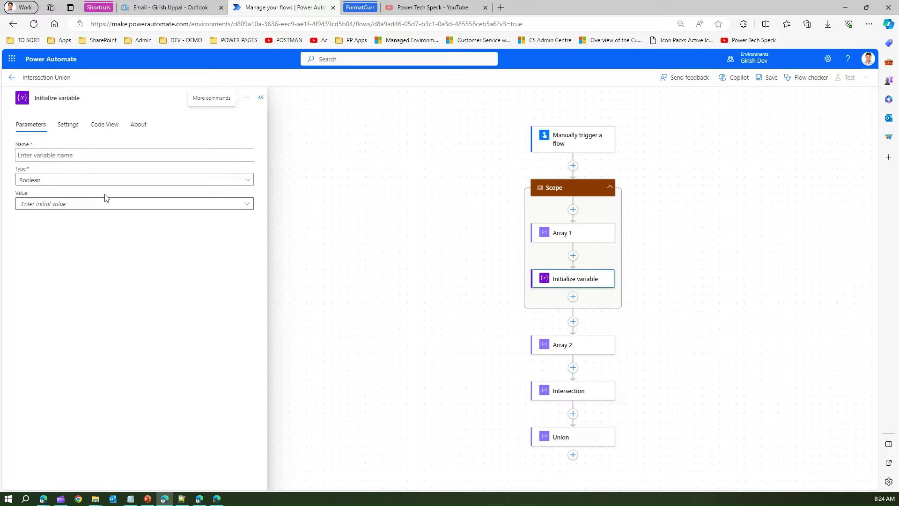
click(59, 155)
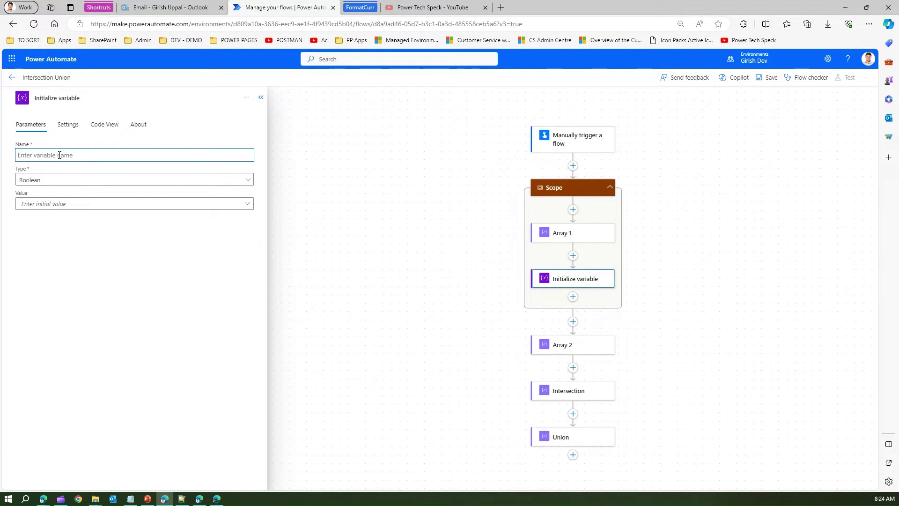
text(varBool)
click(47, 204)
click(42, 217)
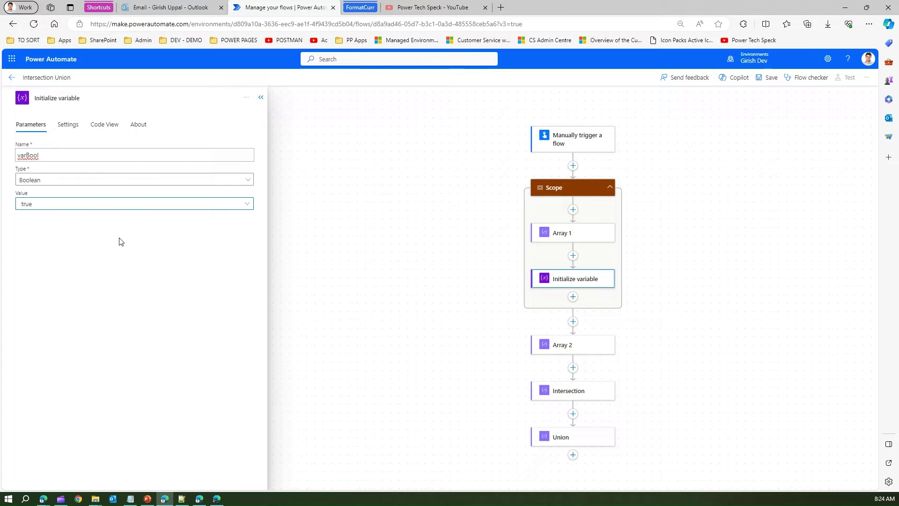
click(493, 327)
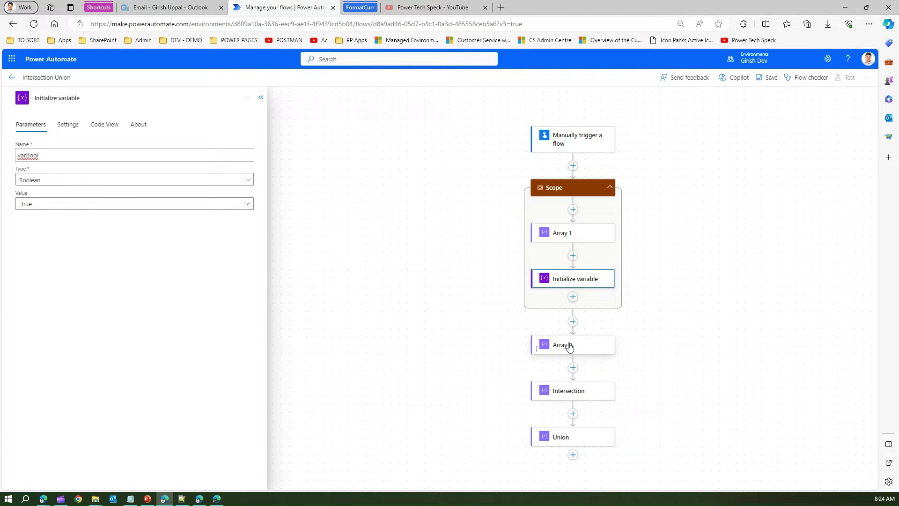
Add a Set variable step after Initialize variable that sets varBool to false
click(573, 299)
click(567, 314)
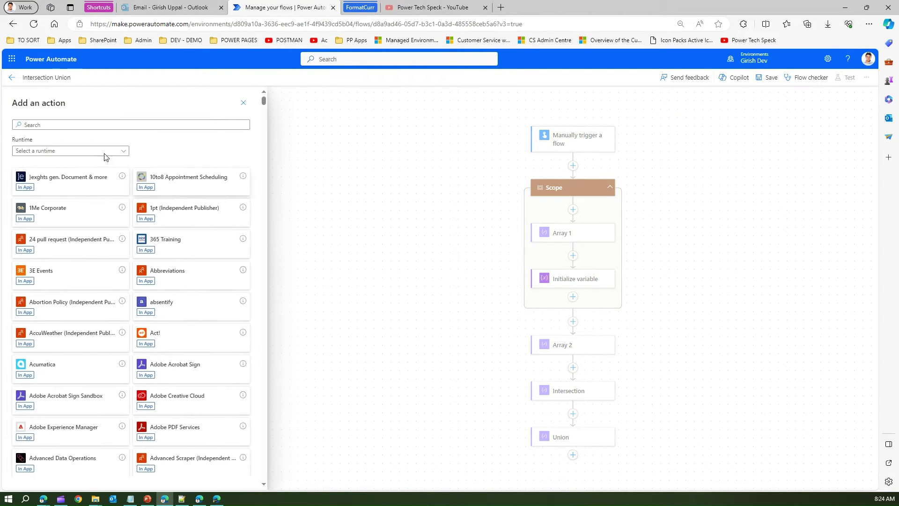
text(variab)
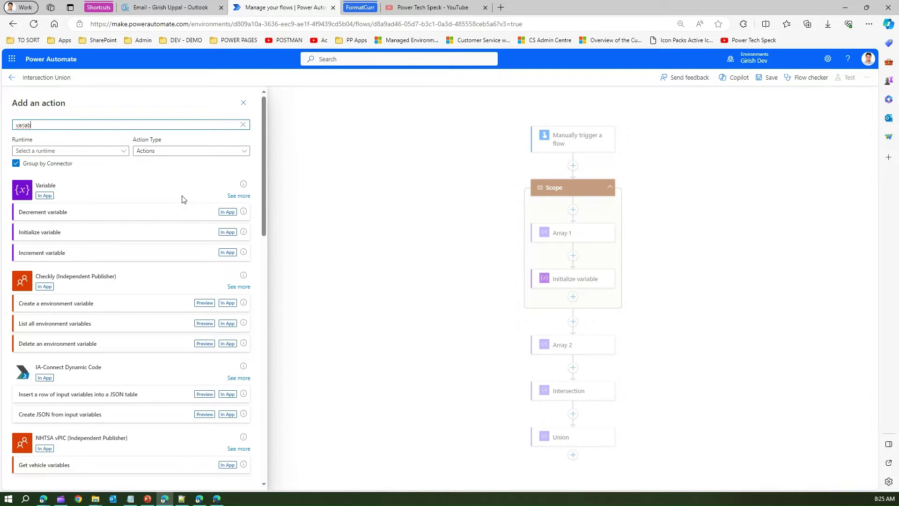
click(238, 195)
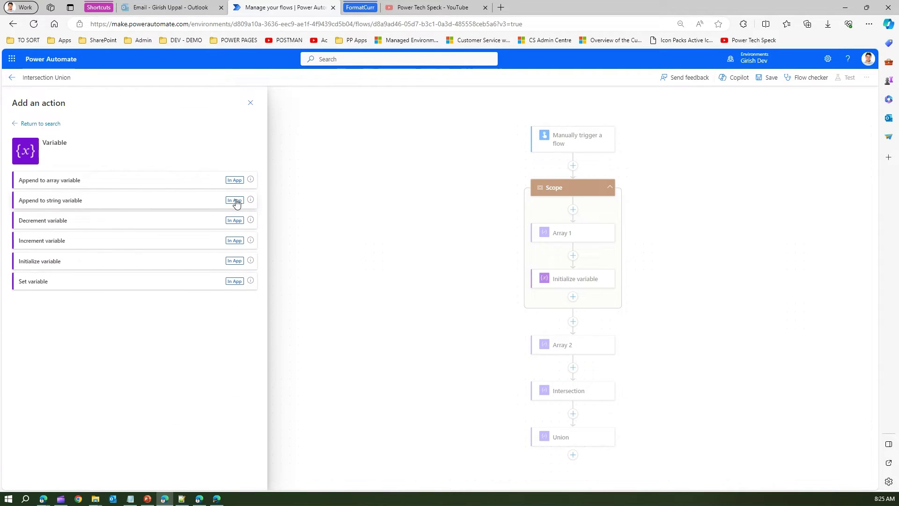
click(37, 283)
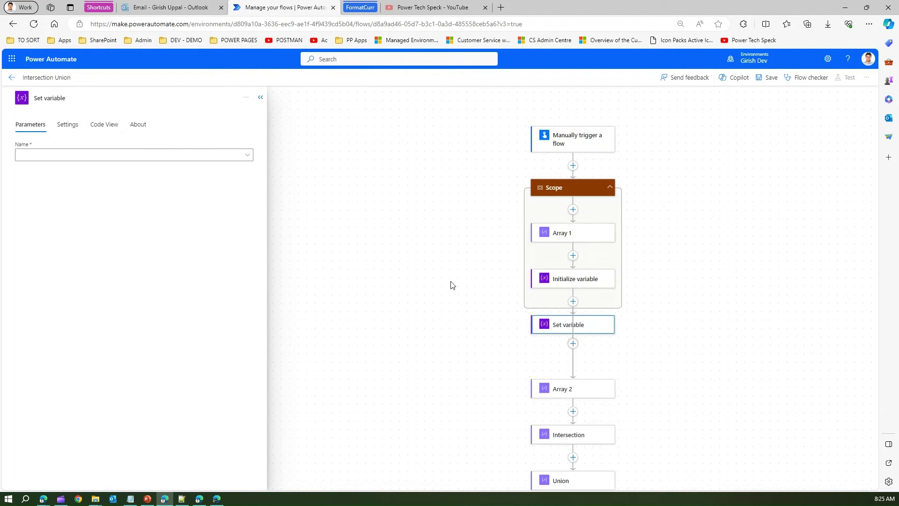
click(62, 155)
click(47, 170)
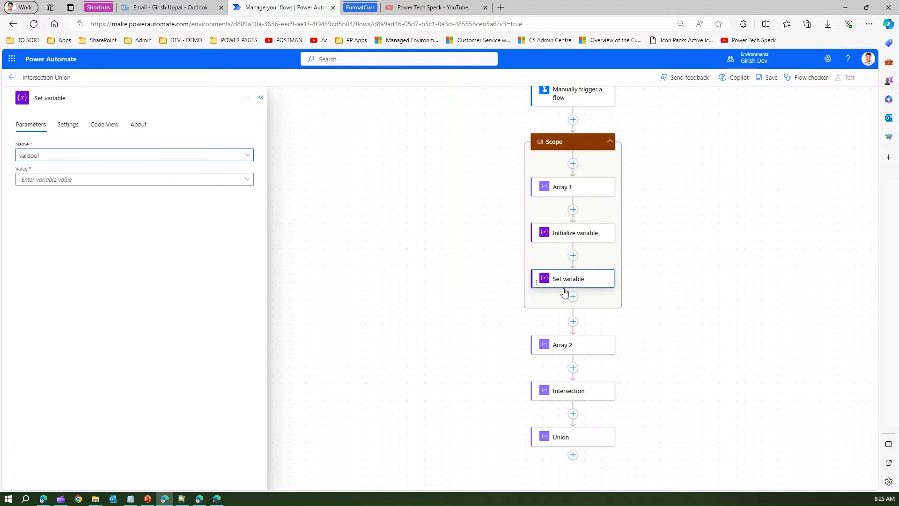
click(45, 180)
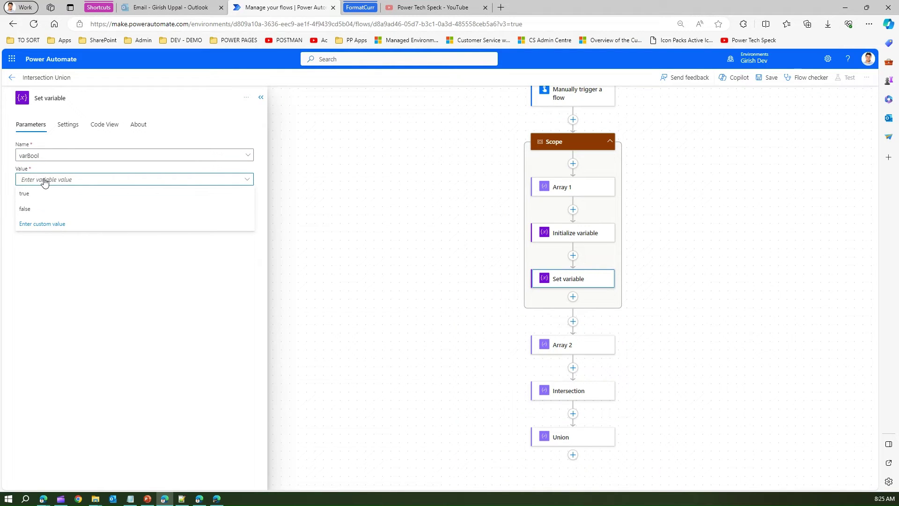
text(false)
click(41, 193)
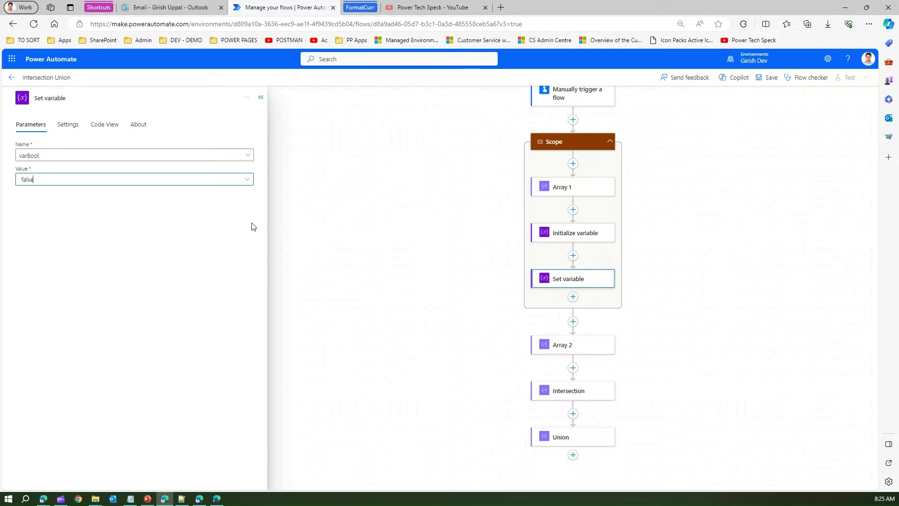
click(676, 312)
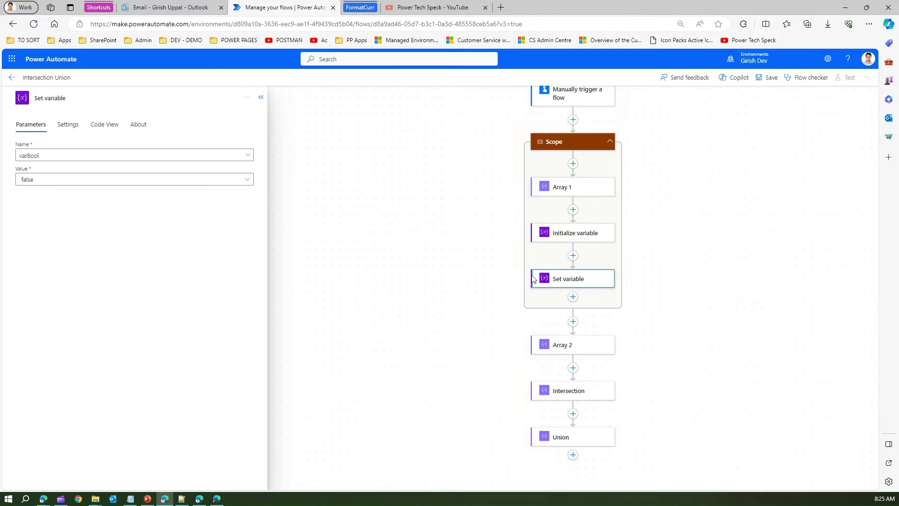
Insert a new Scope action, Scope 1, between the first Scope and Array 2
click(573, 322)
click(572, 340)
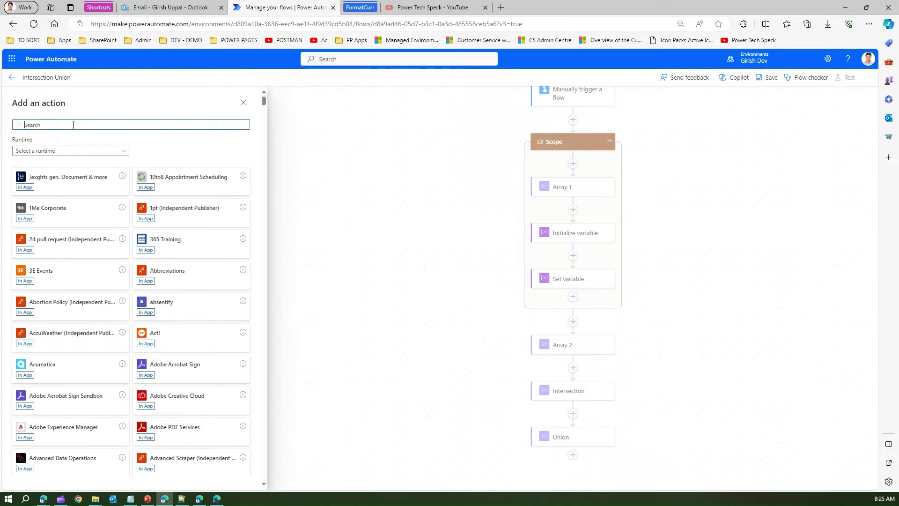
text(scope)
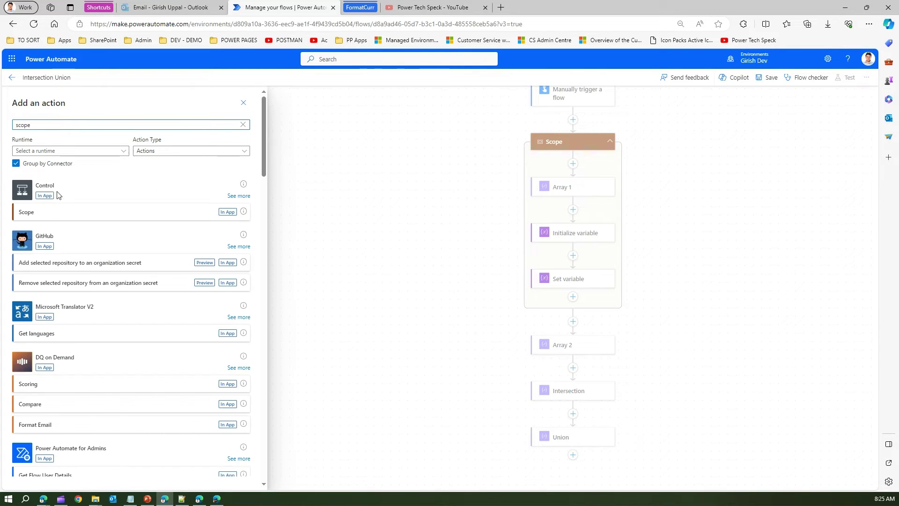
click(44, 215)
Move Array 2, Intersection and Union, in that order, into Scope 1
scroll(554, 294, down, 2)
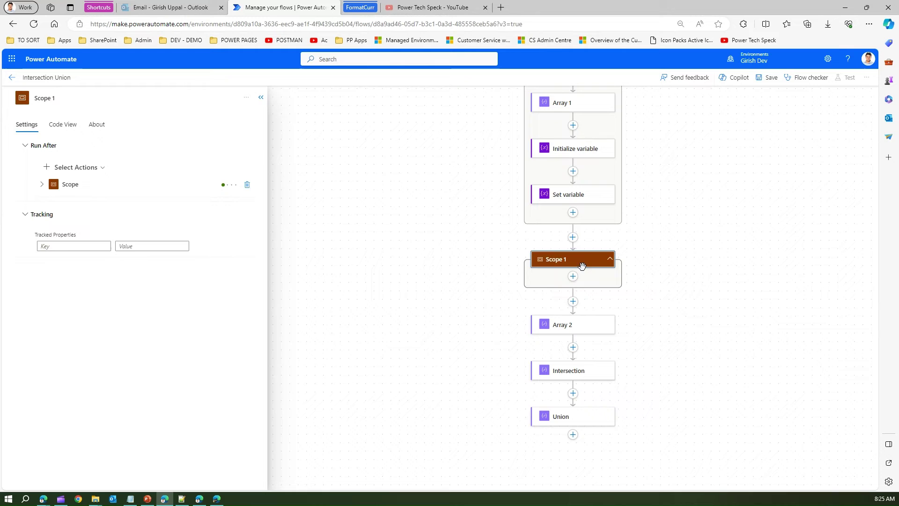
drag(569, 323, 574, 283)
drag(572, 365, 578, 329)
drag(573, 416, 583, 369)
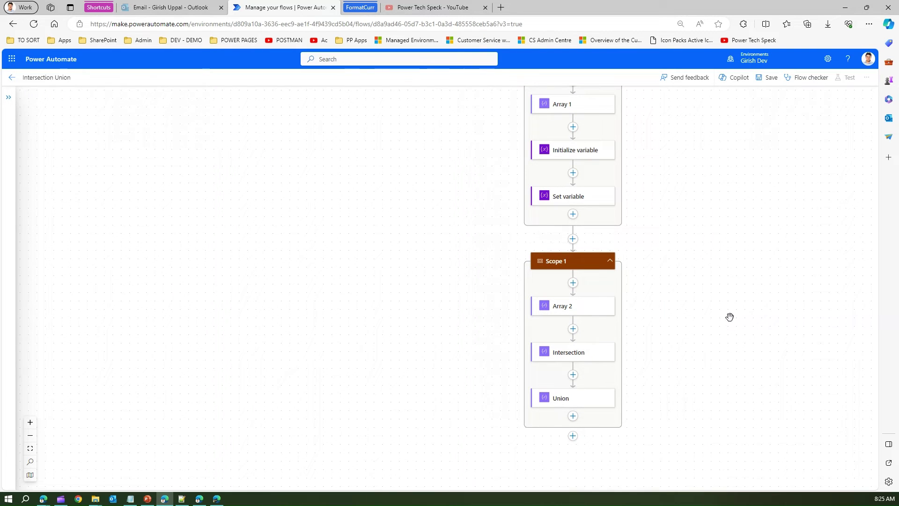
Fit the flow to view and rename the first Scope to 'Logic for UI'
click(30, 449)
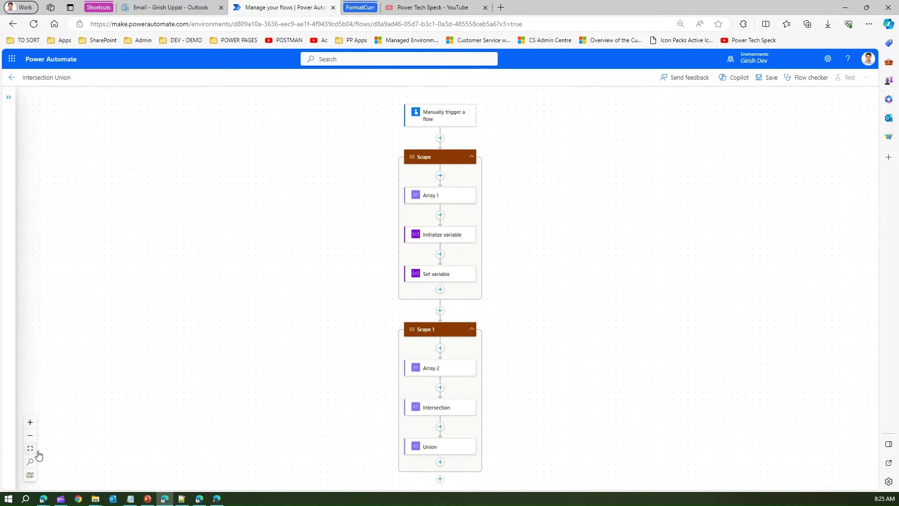
click(424, 161)
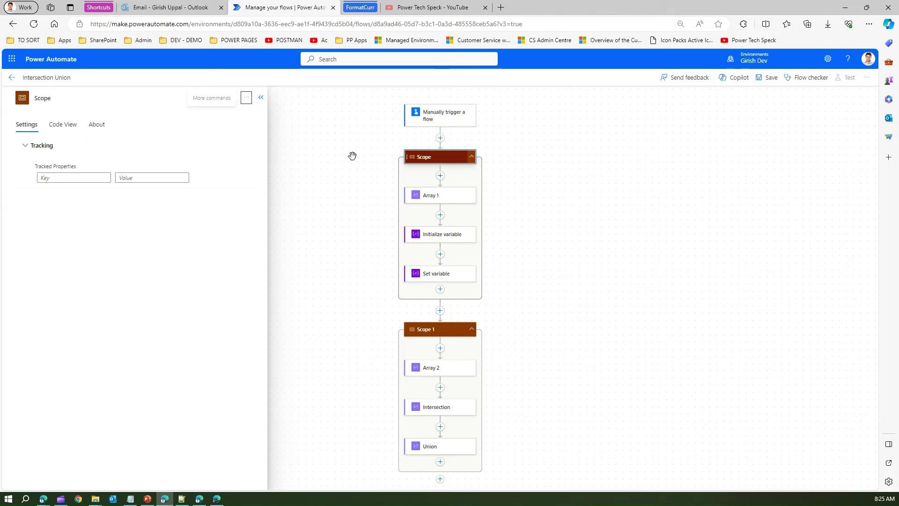
drag(74, 100, 13, 103)
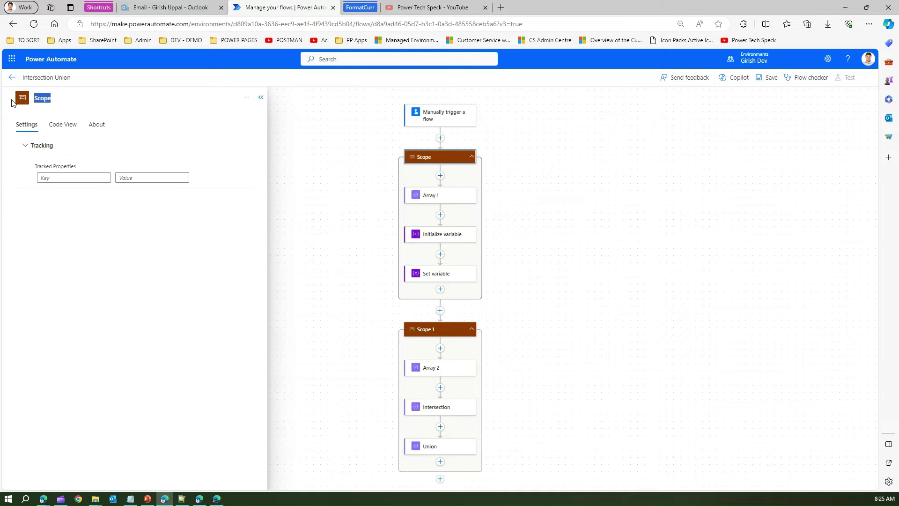
text(Logic for UI)
Rename Scope 1 to 'Logic for UX'
click(457, 329)
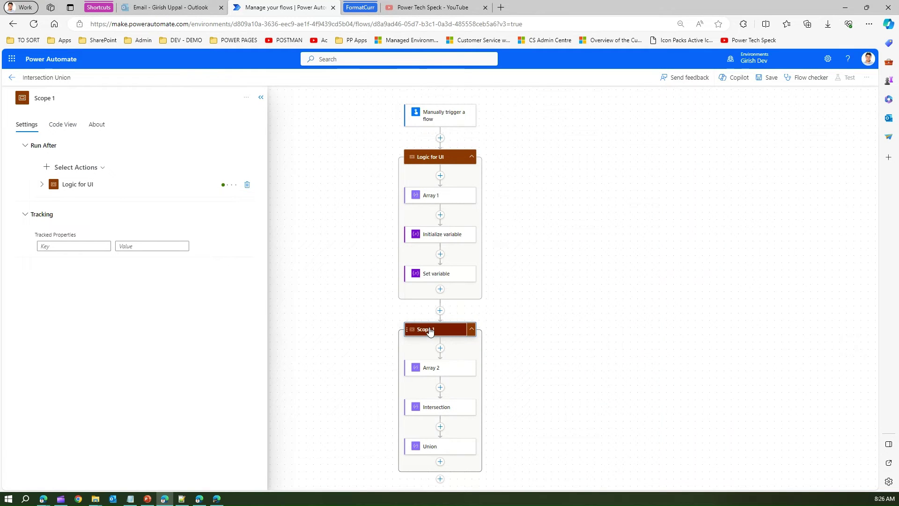
click(58, 97)
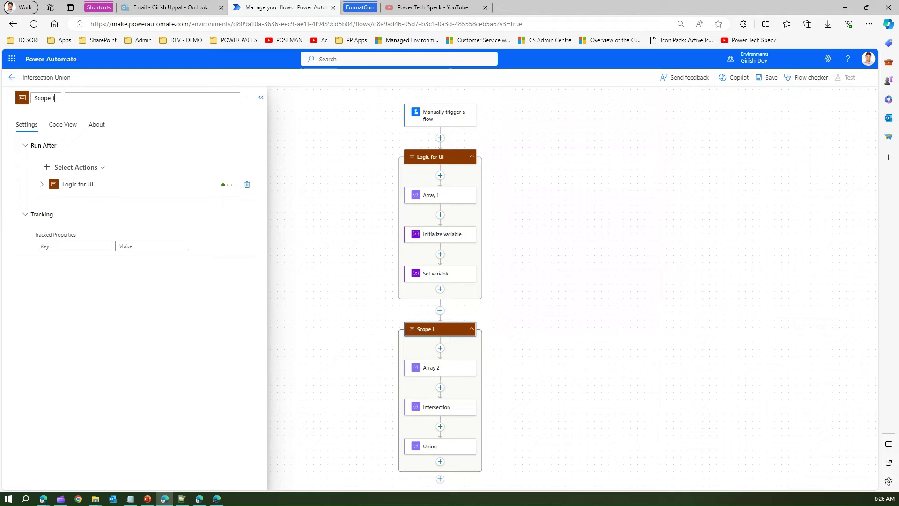
key(ctrl+a)
text(Logic for)
key(Return)
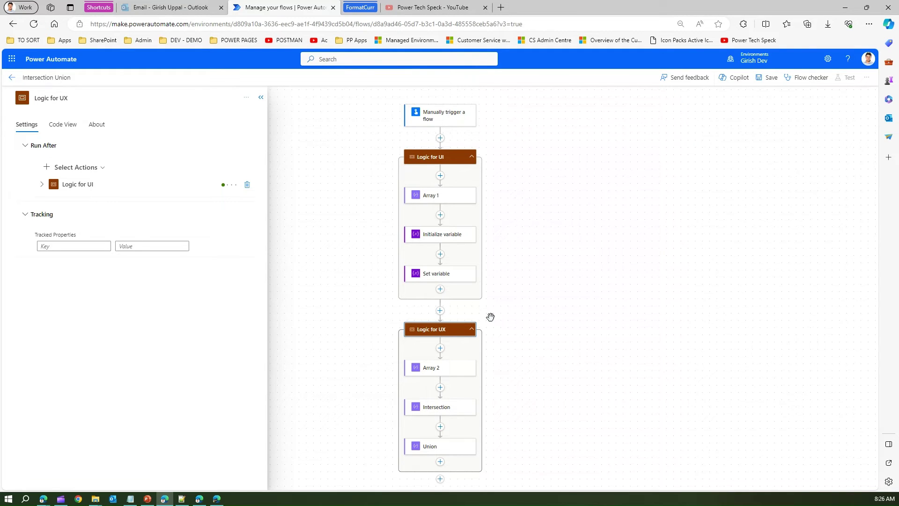
Add Scope 2 at the top of Logic for UI and move Array 1 into it
click(440, 176)
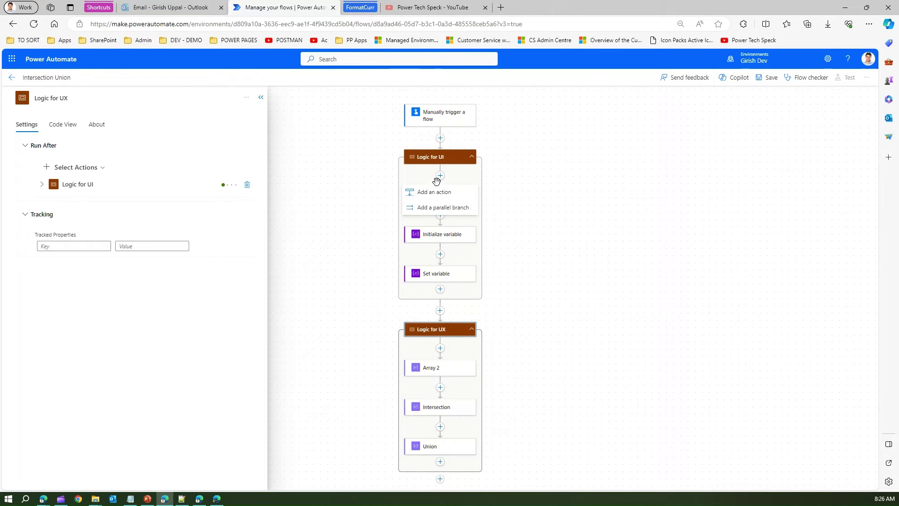
click(434, 192)
click(94, 122)
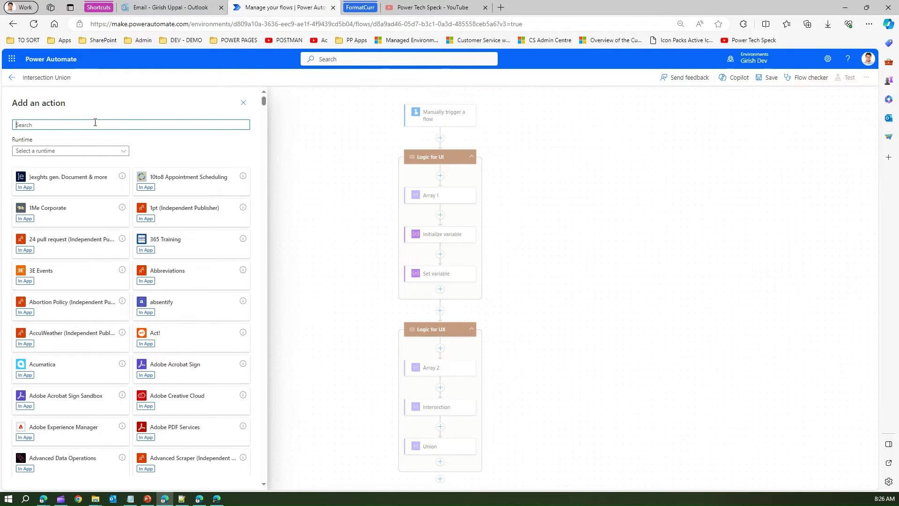
text(scope)
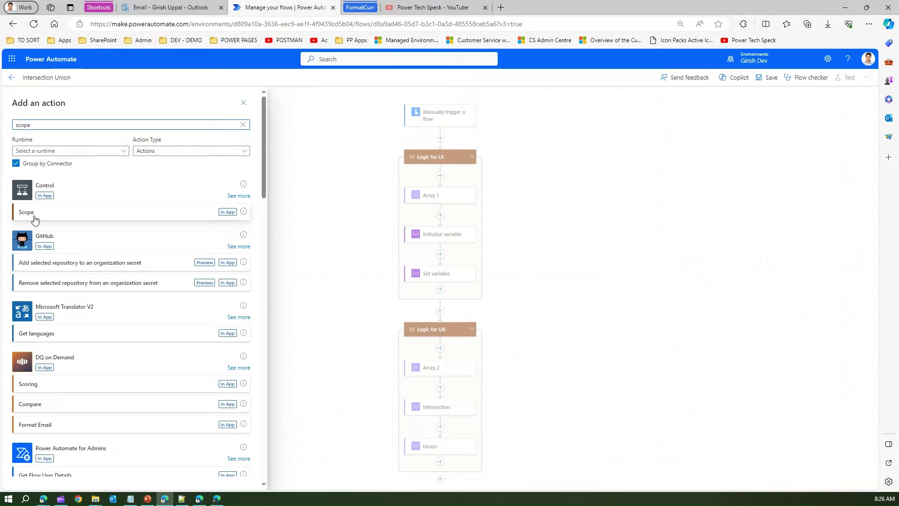
click(40, 214)
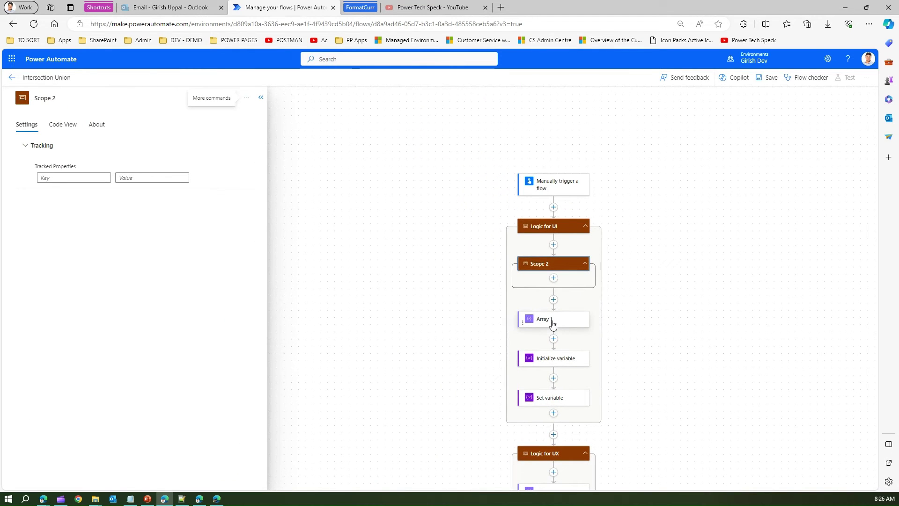
drag(554, 323, 562, 284)
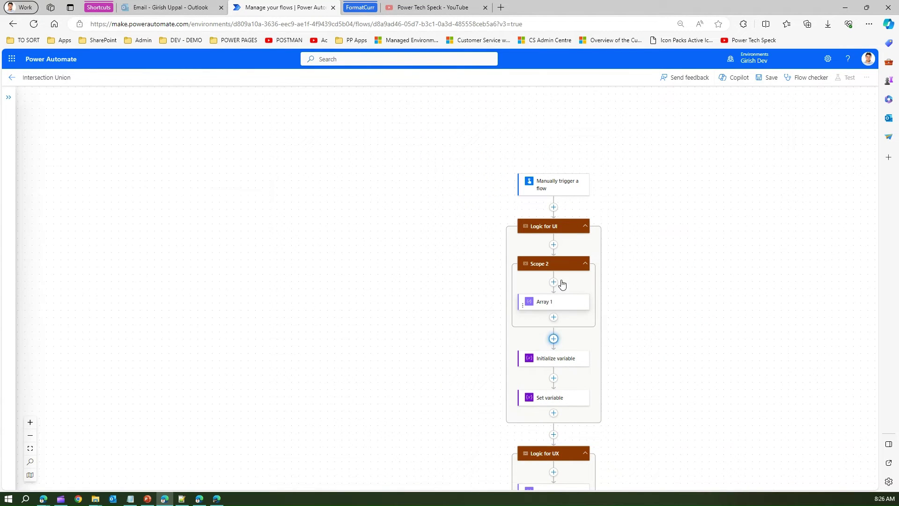
Nest a new Scope 3 holding Initialize variable inside Scope 2, with Set variable on top
click(553, 339)
click(555, 355)
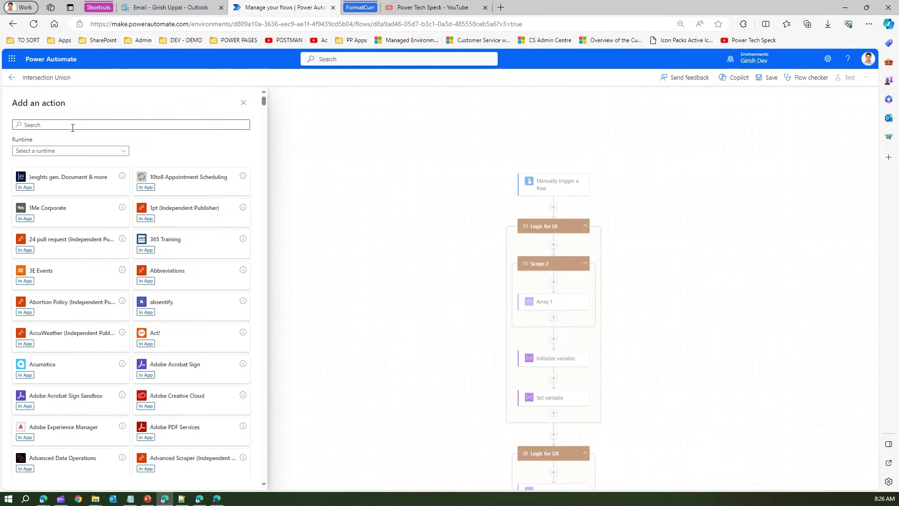
text(scope)
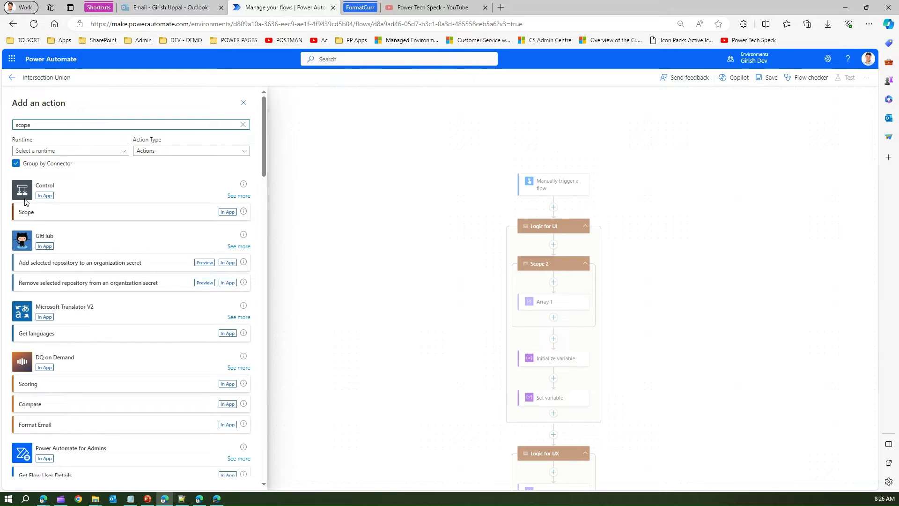
click(42, 206)
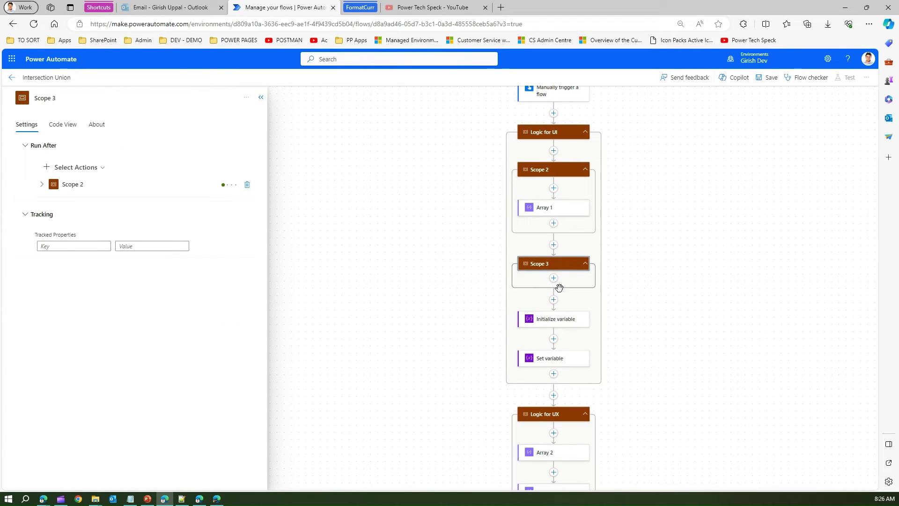
drag(560, 263, 562, 195)
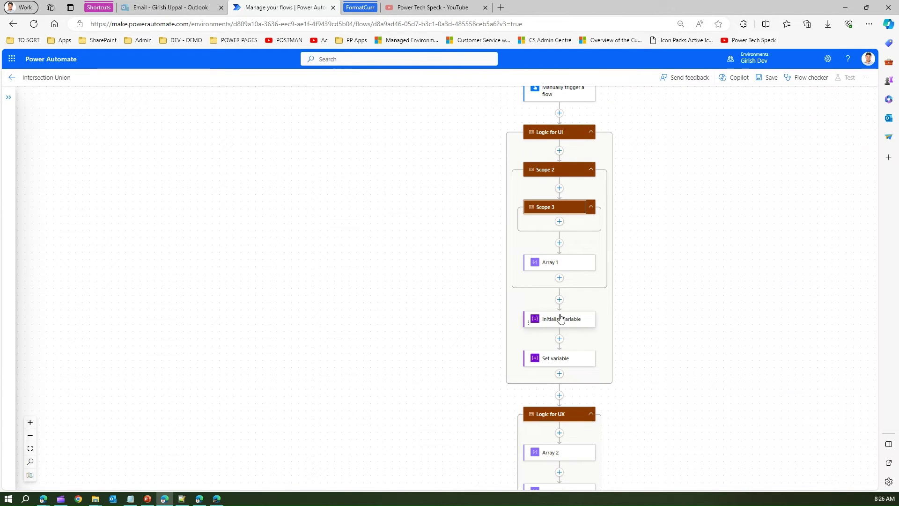
drag(561, 319, 565, 216)
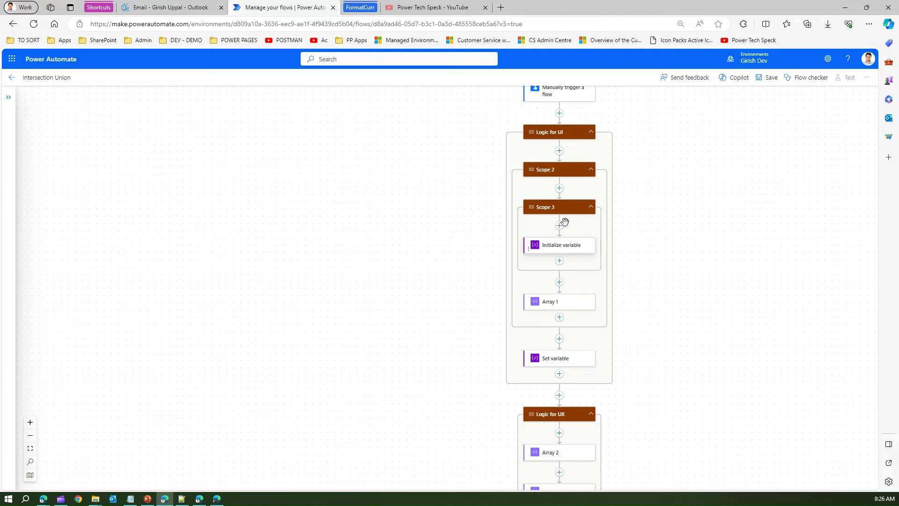
drag(559, 357, 562, 190)
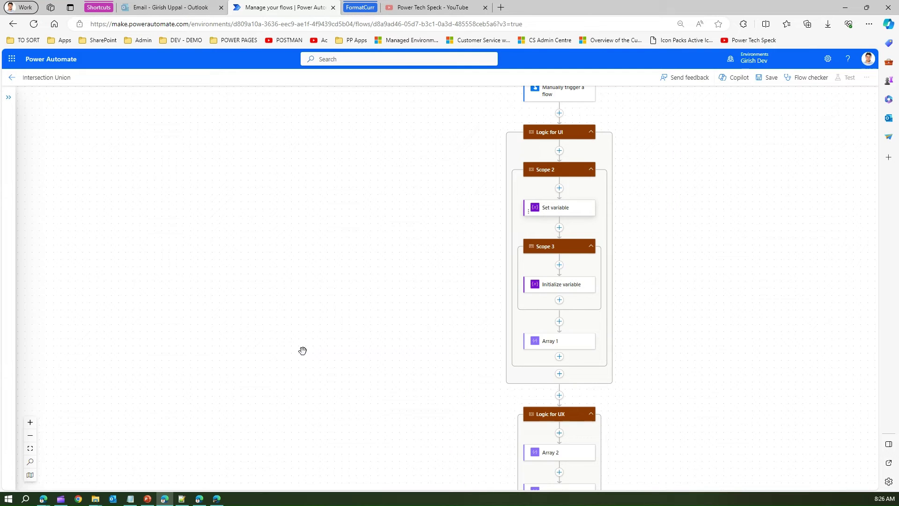
drag(681, 216, 445, 264)
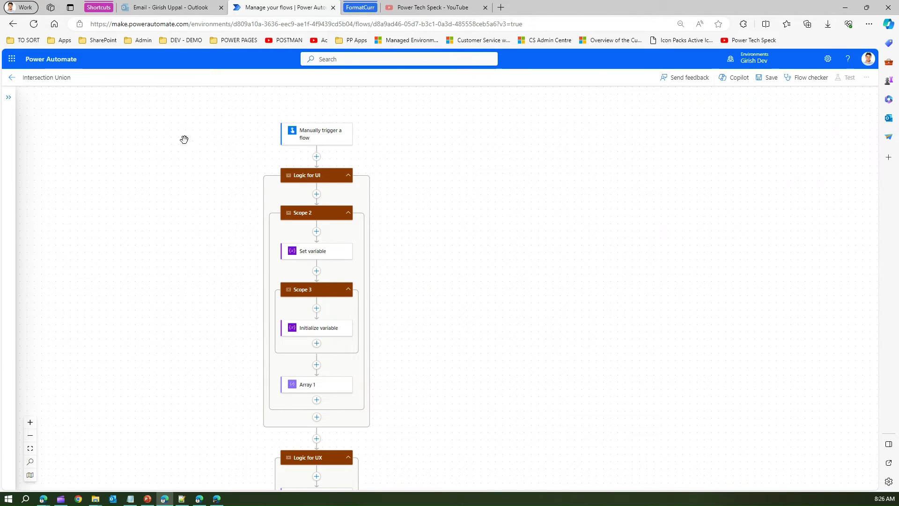
Try saving and switching to the classic designer; the save fails, so dismiss the prompt
click(866, 78)
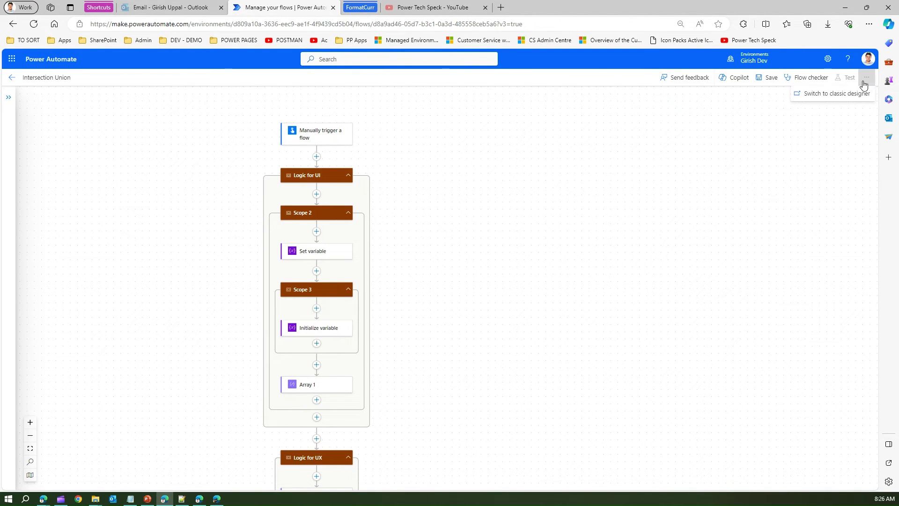
click(843, 94)
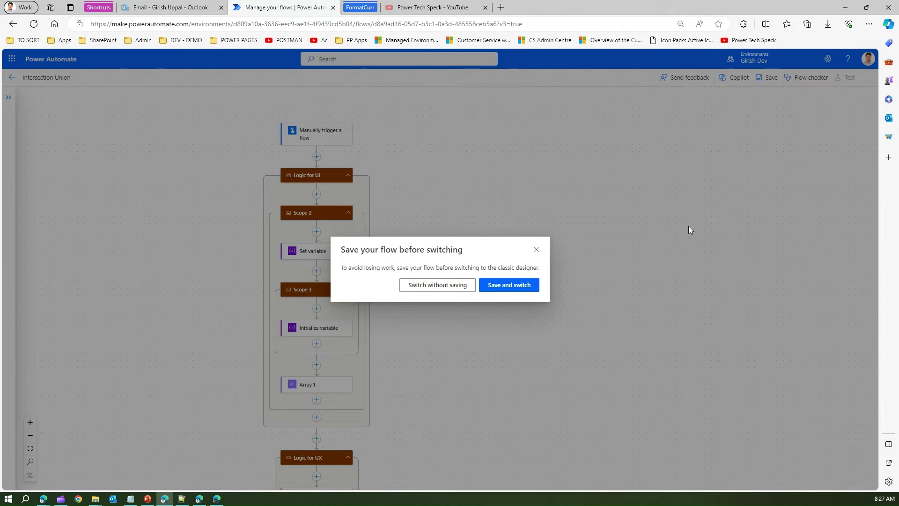
click(505, 285)
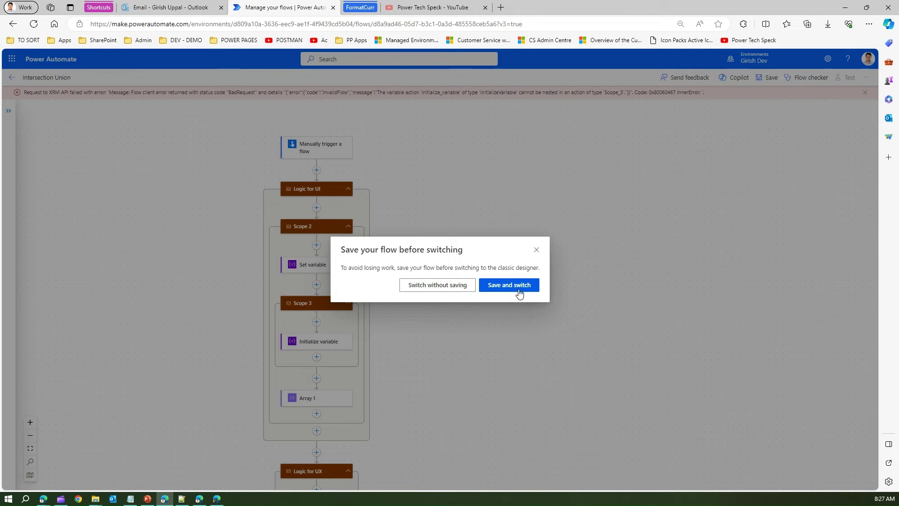
click(524, 286)
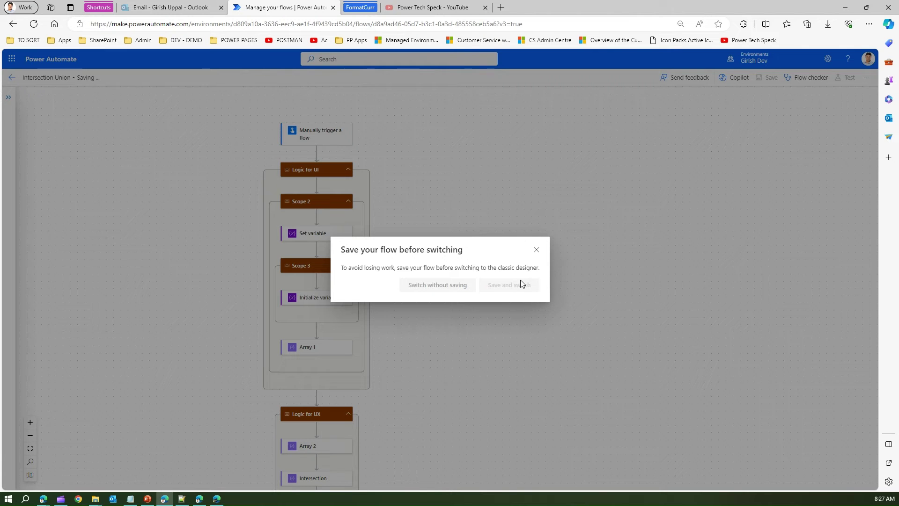
click(536, 249)
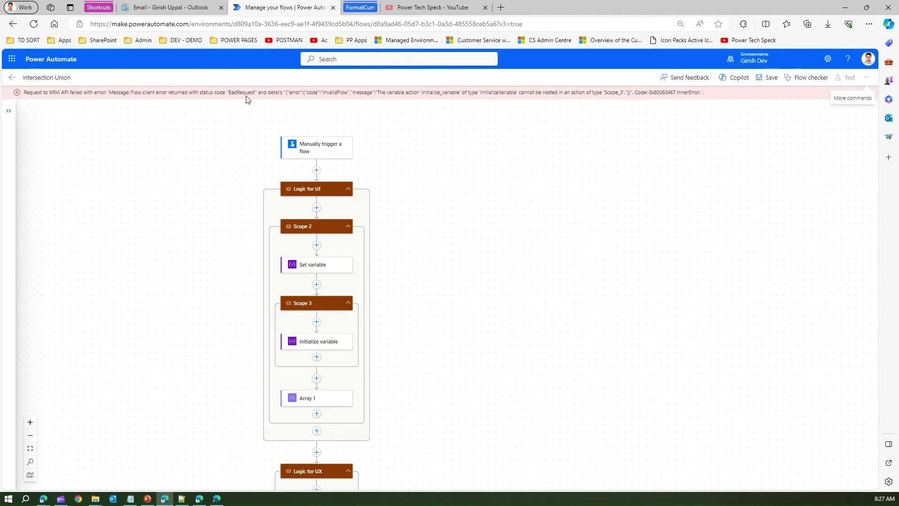
Per the InvalidFlow error, move Initialize variable and Set variable directly under the trigger and save
drag(319, 92, 346, 92)
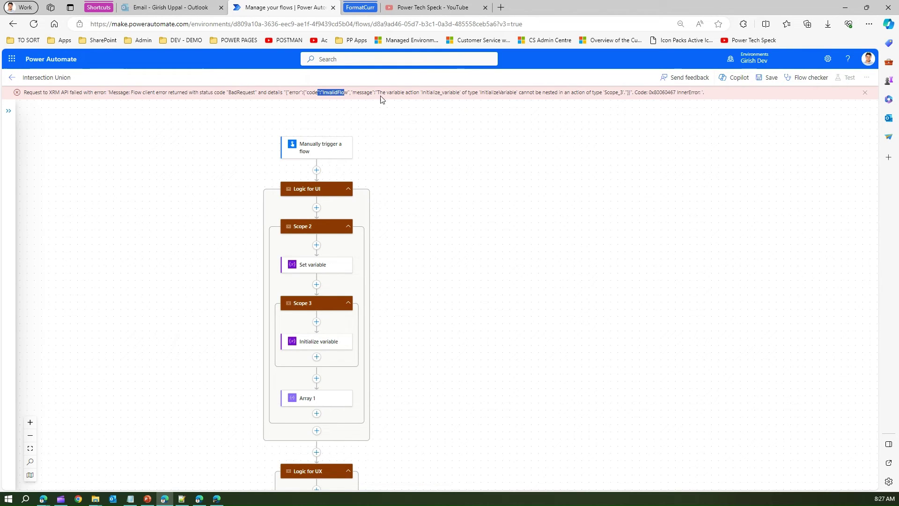
drag(412, 92, 619, 100)
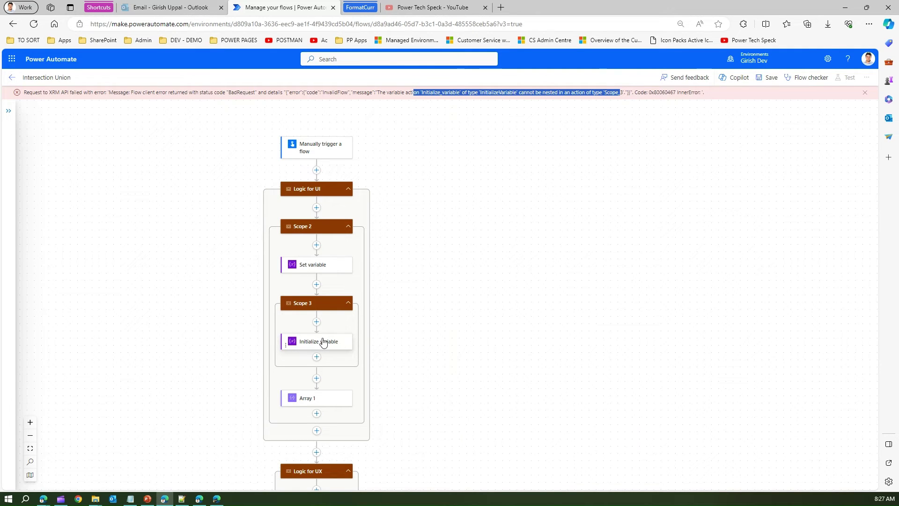
drag(323, 342, 335, 169)
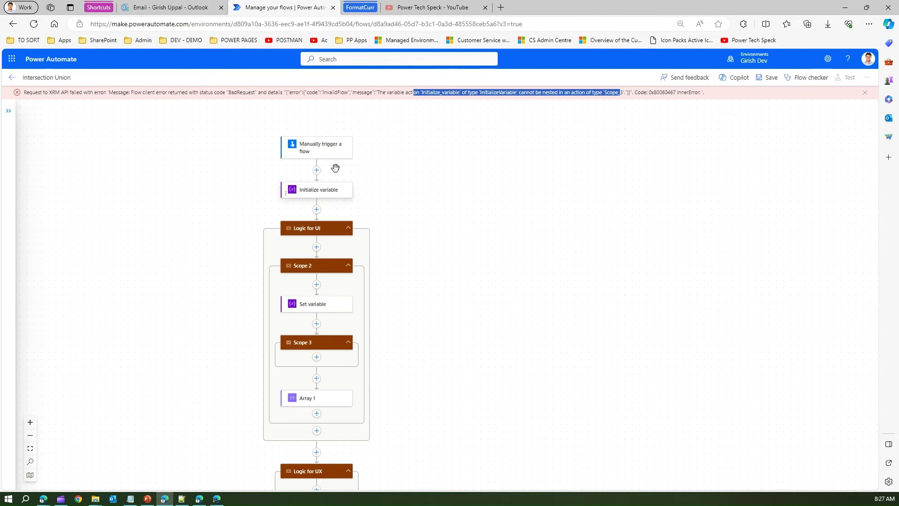
drag(319, 305, 337, 211)
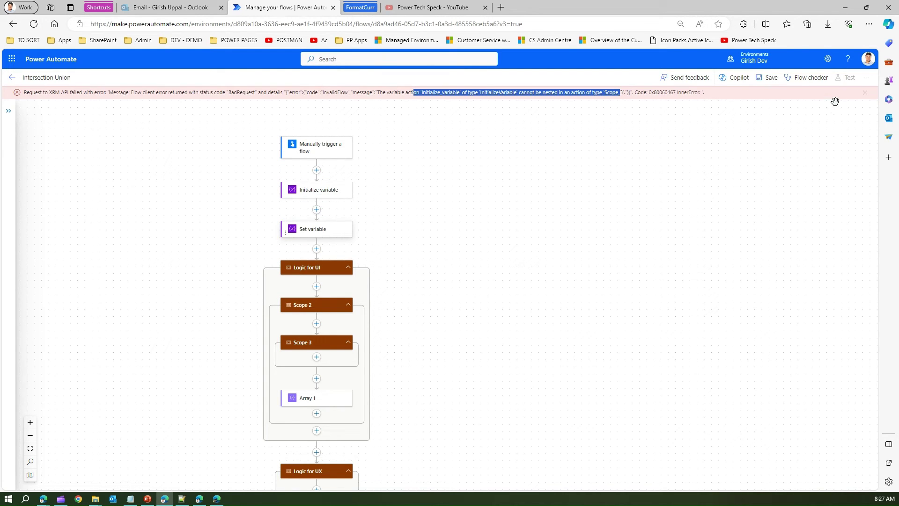
click(766, 78)
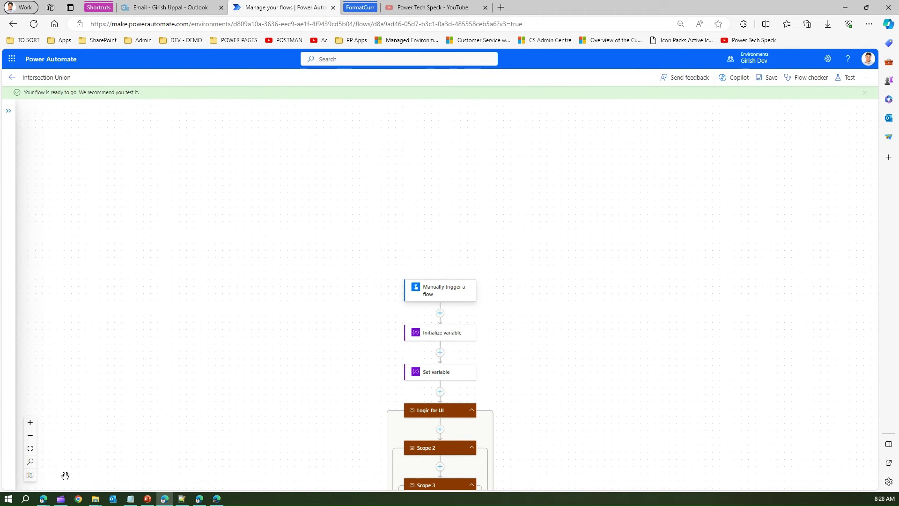
Fit and pan the flow into view, then open the Logic for UI scope's settings
click(30, 449)
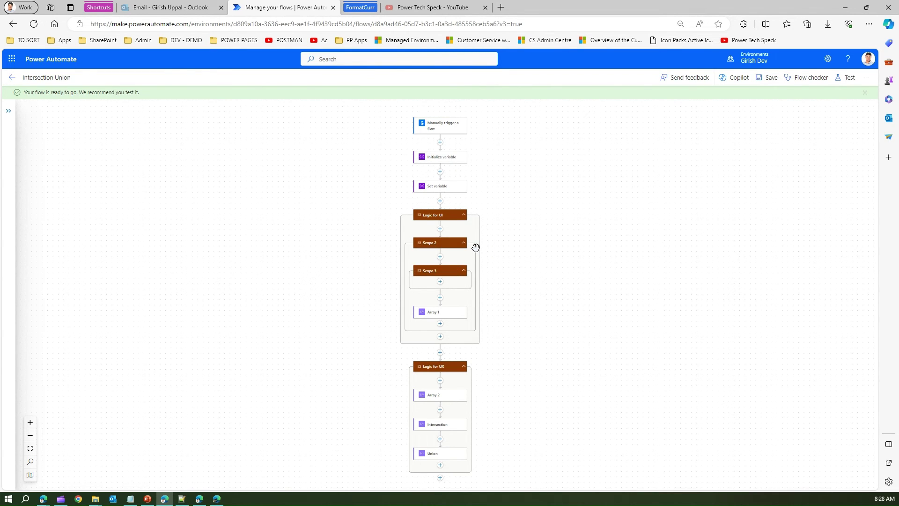
drag(538, 272, 430, 269)
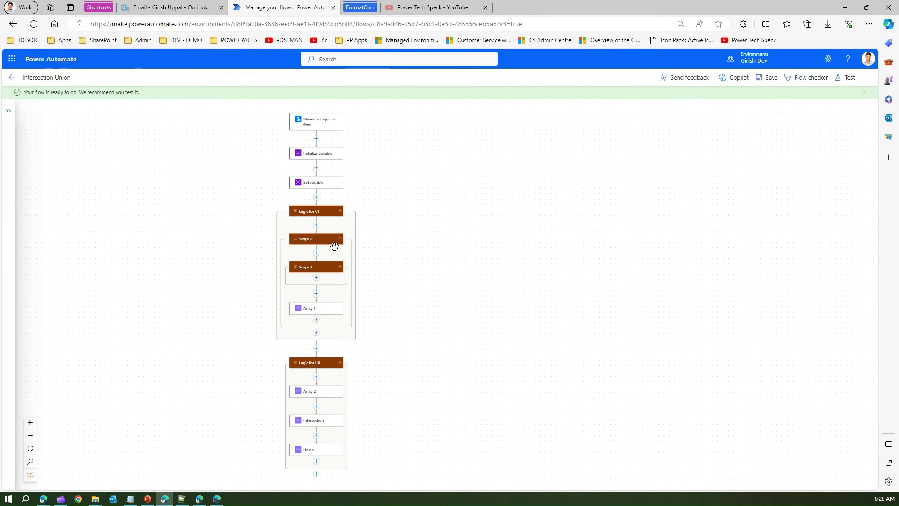
click(321, 216)
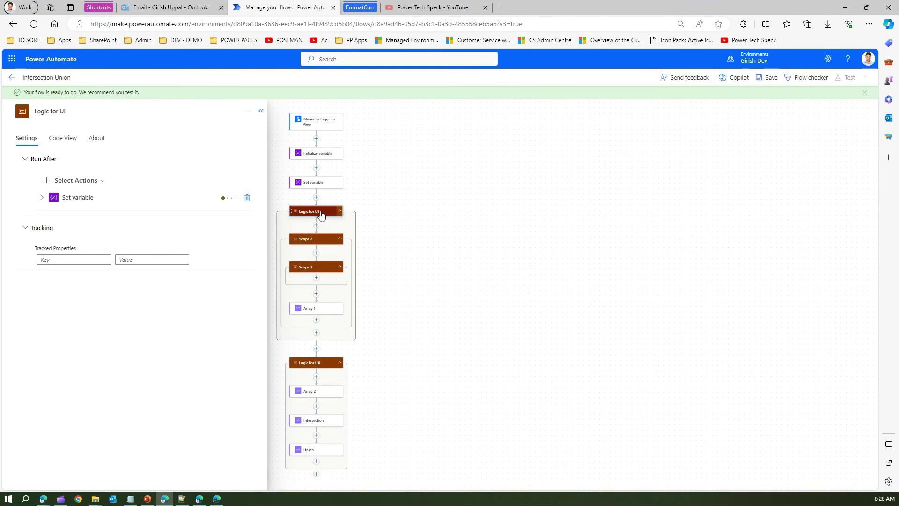
Leave Logic for UX running only after Logic for UI succeeds, then reselect Logic for UI
click(327, 364)
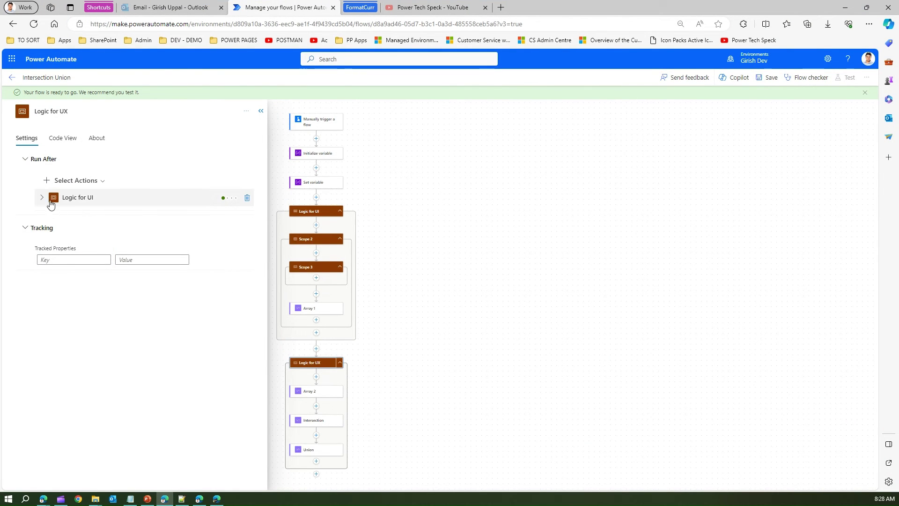
click(233, 201)
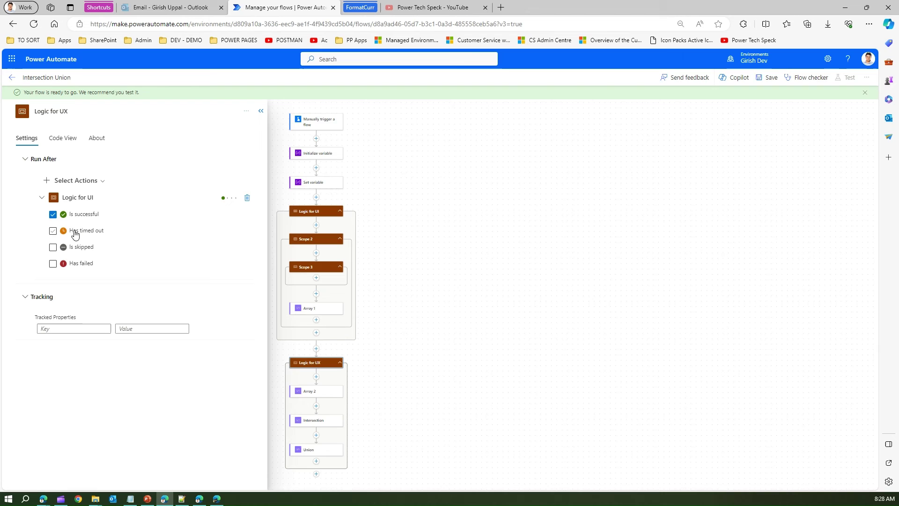
click(52, 228)
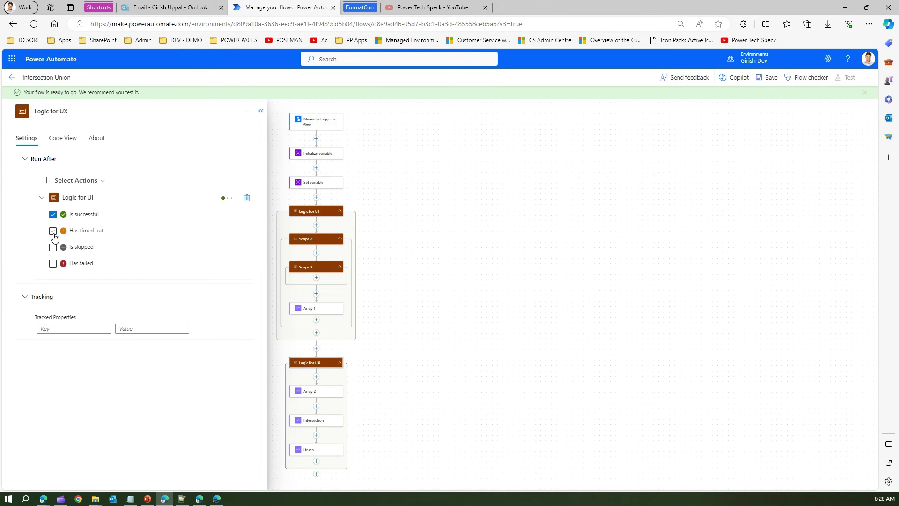
click(53, 263)
click(53, 247)
click(52, 230)
click(52, 247)
click(52, 263)
click(328, 213)
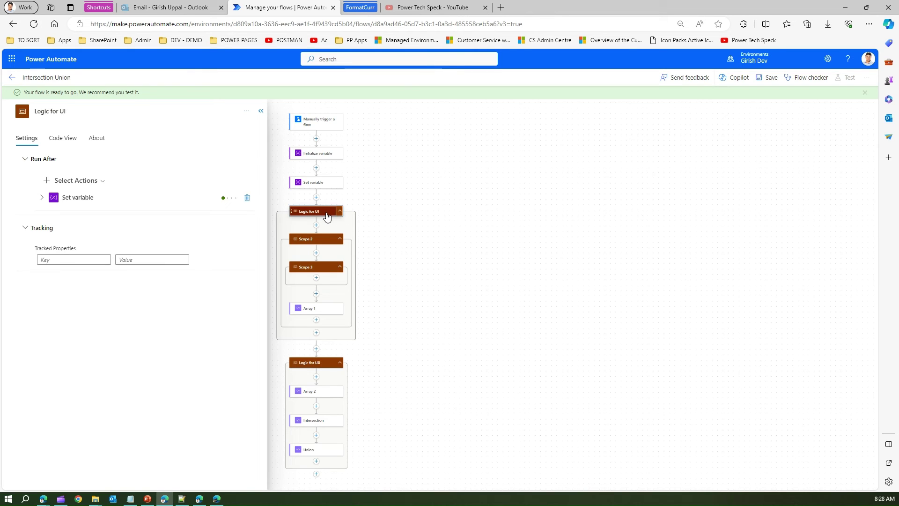
Review Logic for UI's nested-scope JSON in Code View and its About note, then close the details pane
click(69, 139)
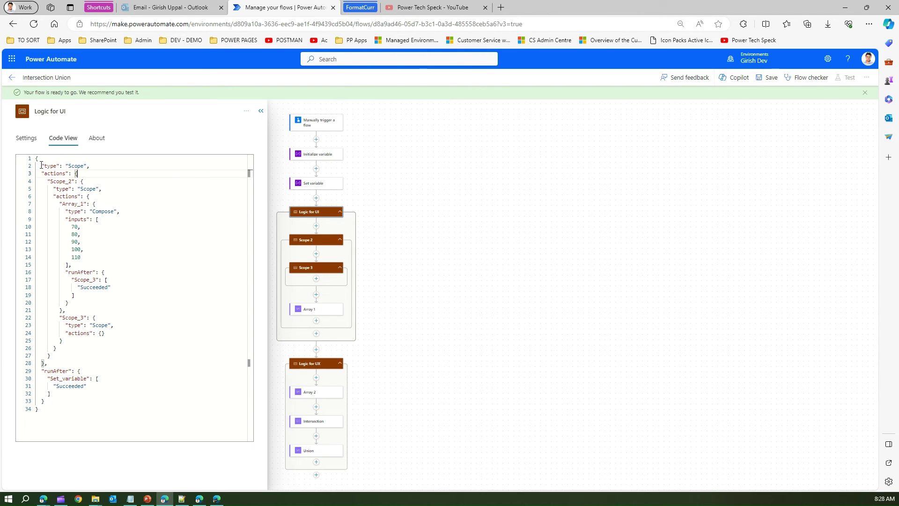
drag(42, 165, 122, 375)
click(427, 289)
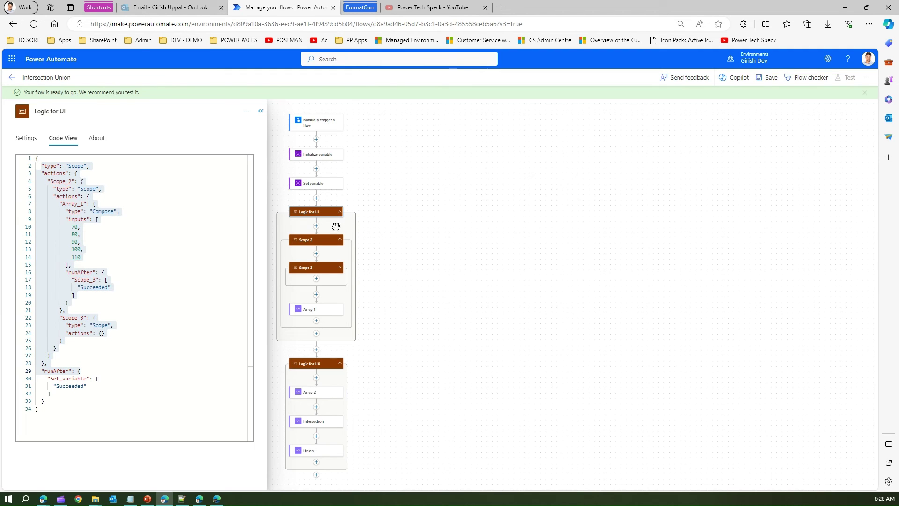
click(96, 139)
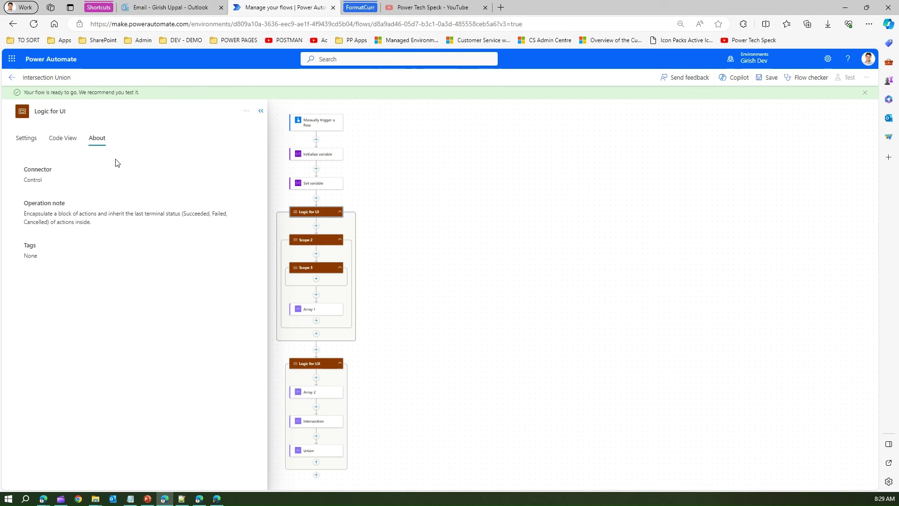
drag(51, 215, 230, 226)
click(150, 228)
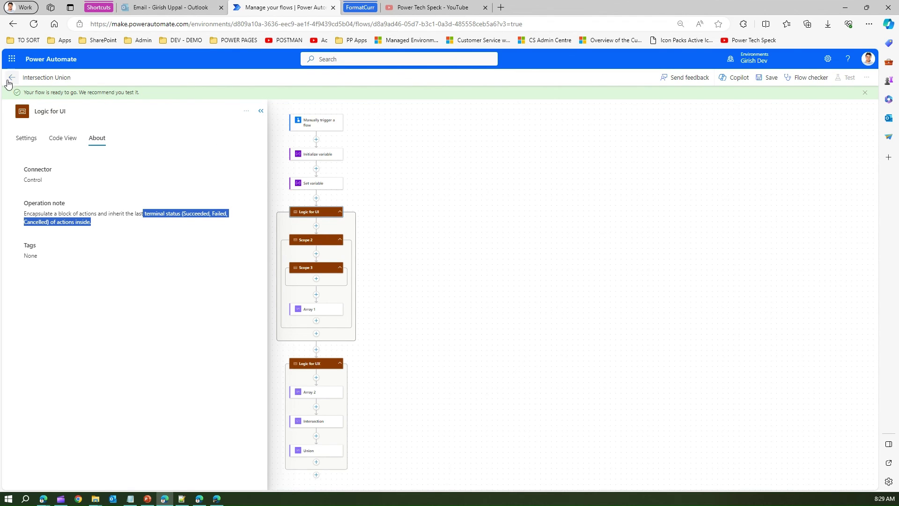
click(261, 111)
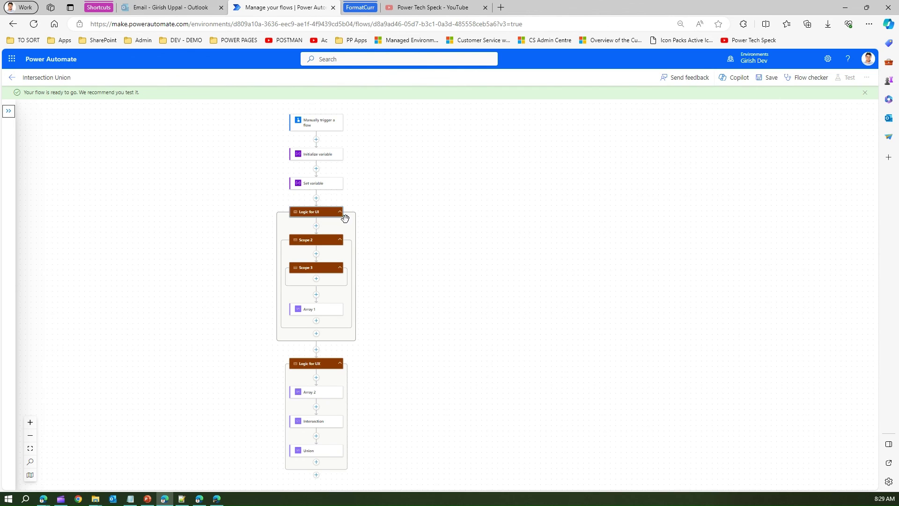
Collapse the Logic for UI (1 action) and Logic for UX (3 actions) scopes into single blocks
click(331, 214)
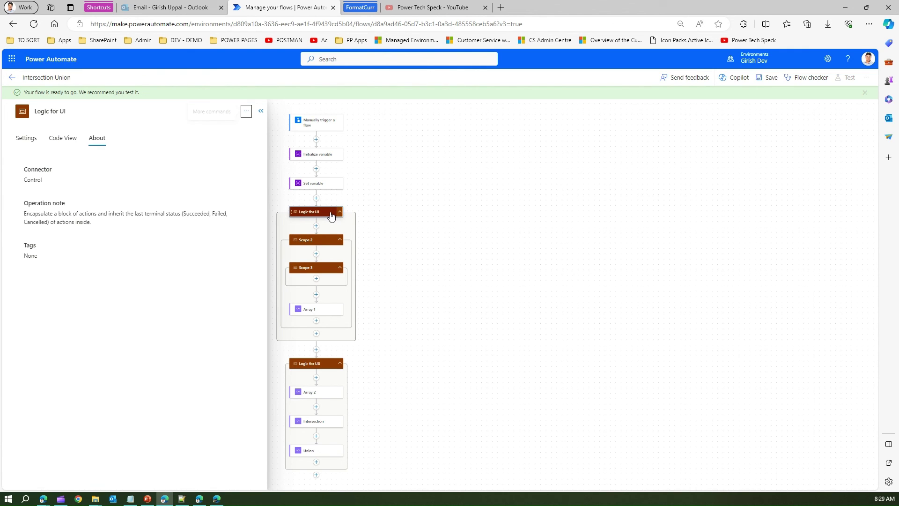
click(261, 112)
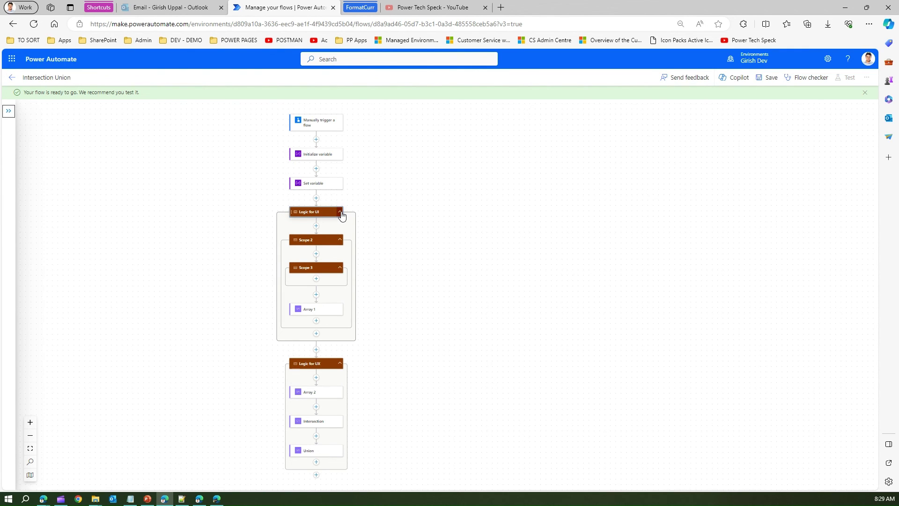
click(340, 211)
click(331, 253)
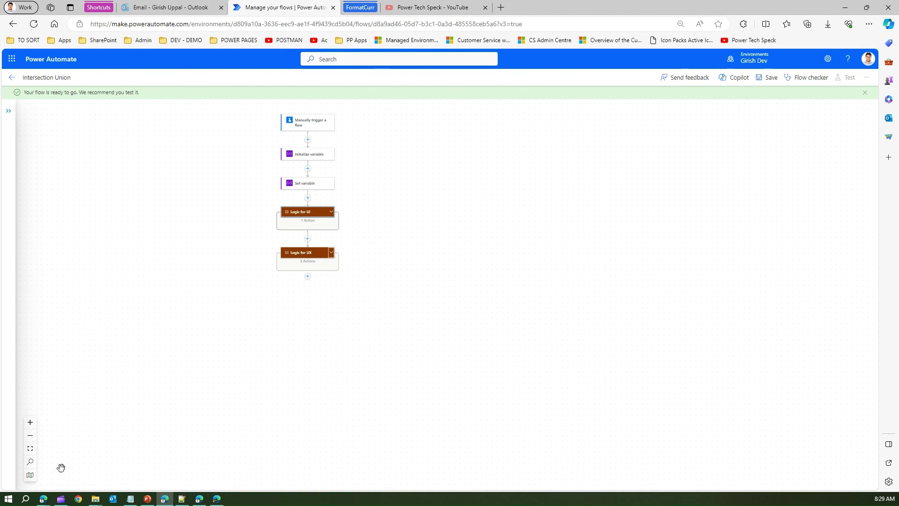
click(30, 449)
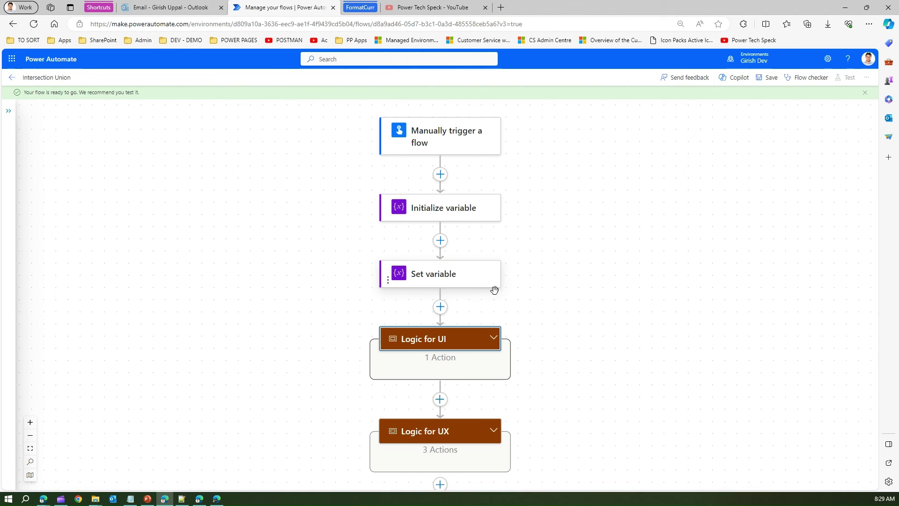